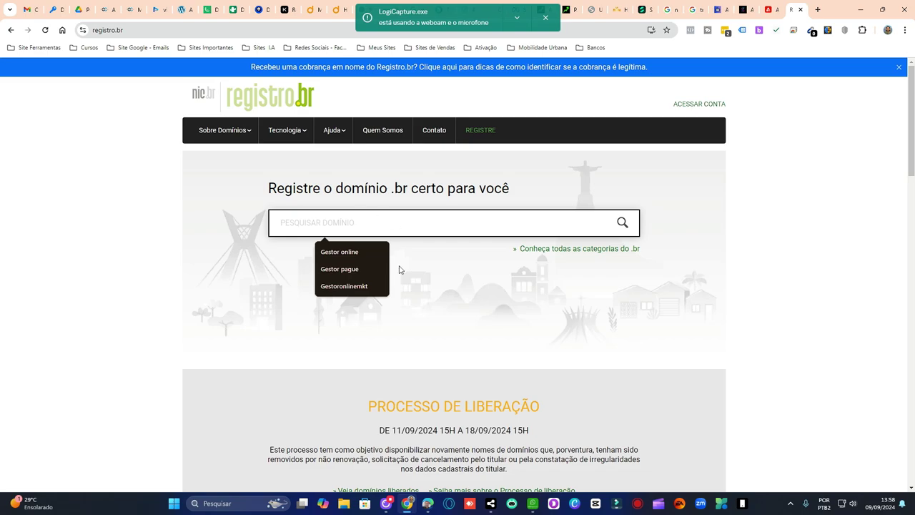
Step: Search registro.br for the domain name "agora" to check whether it is available for registration
left_click(364, 223)
type("agora")
key("Return")
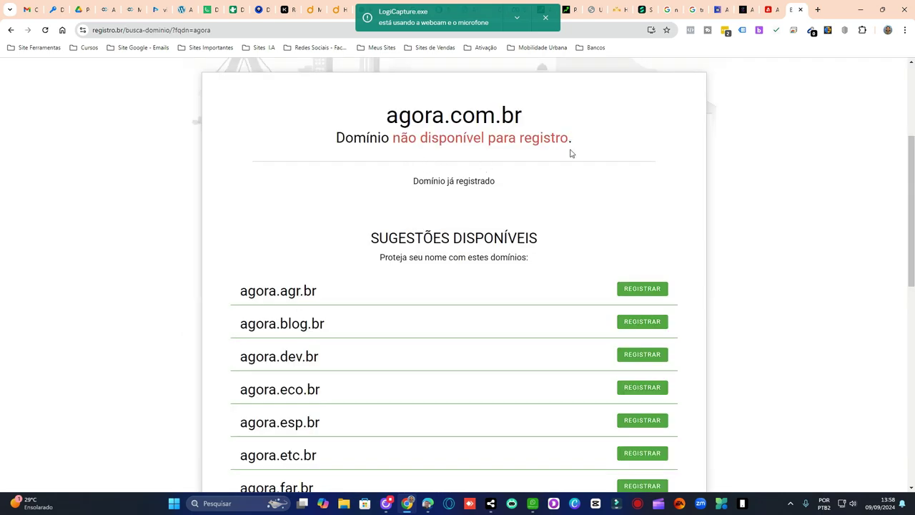
scroll(375, 306, "up", 3)
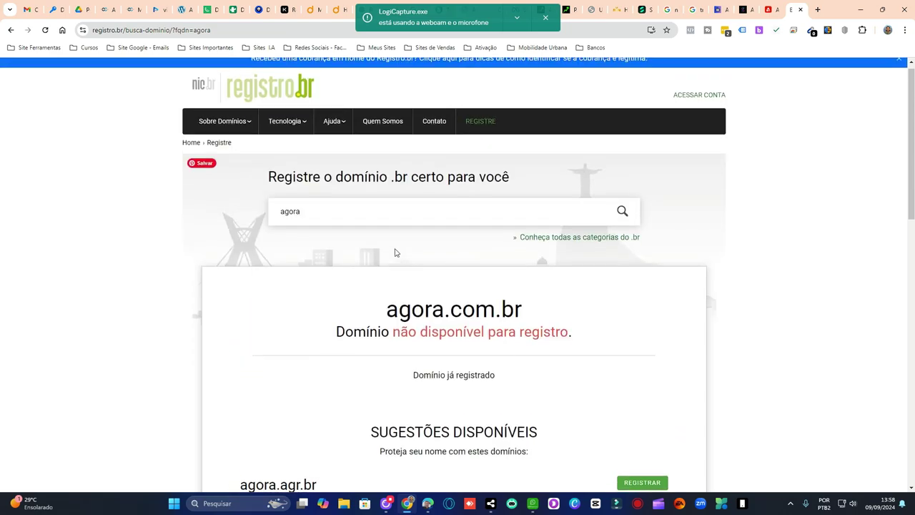
Step: Clear the domain search and dismiss the notification about LogiCapture.exe using the webcam and microphone
double_click(311, 219)
key("BackSpace")
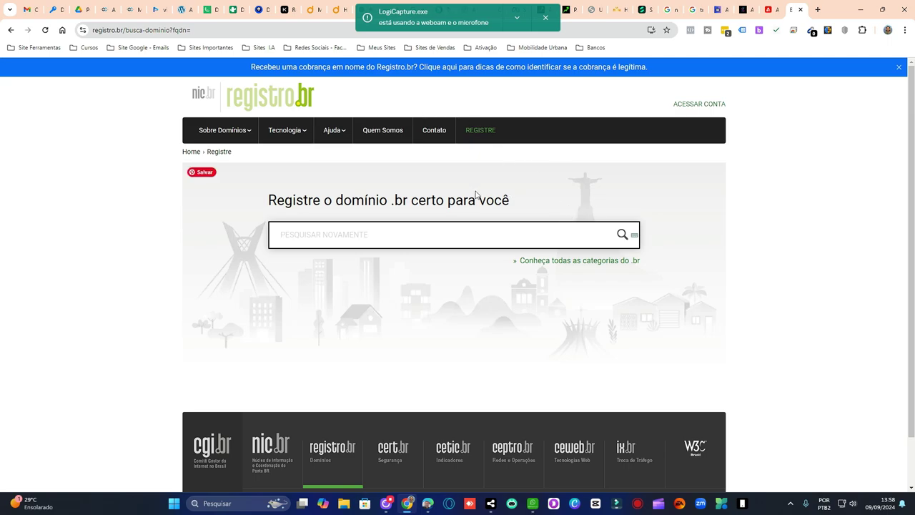
left_click(548, 21)
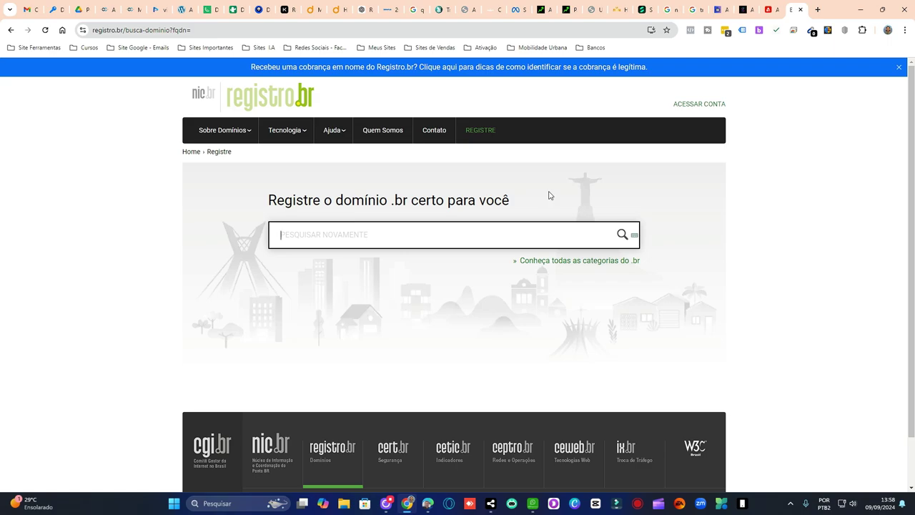
Step: Go to the Google AdSense home page and open the list of managed sites
left_click(183, 30)
type("goos")
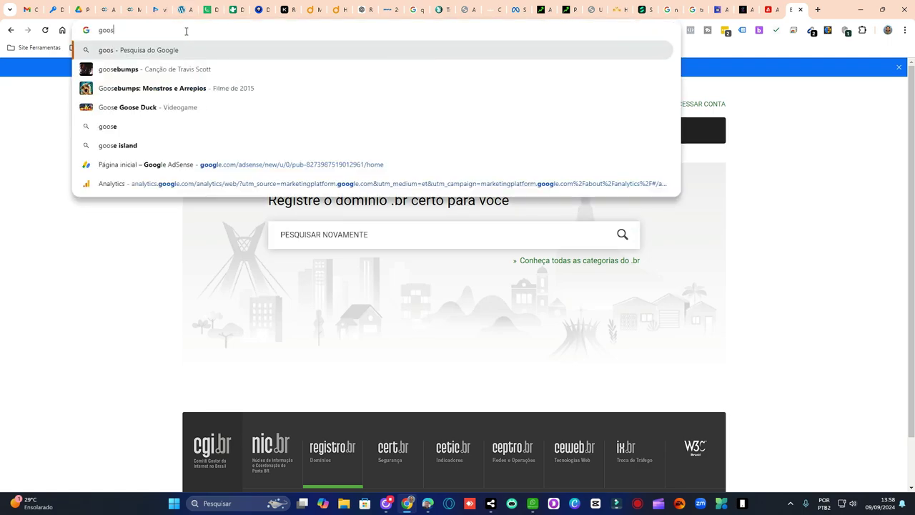
left_click(278, 166)
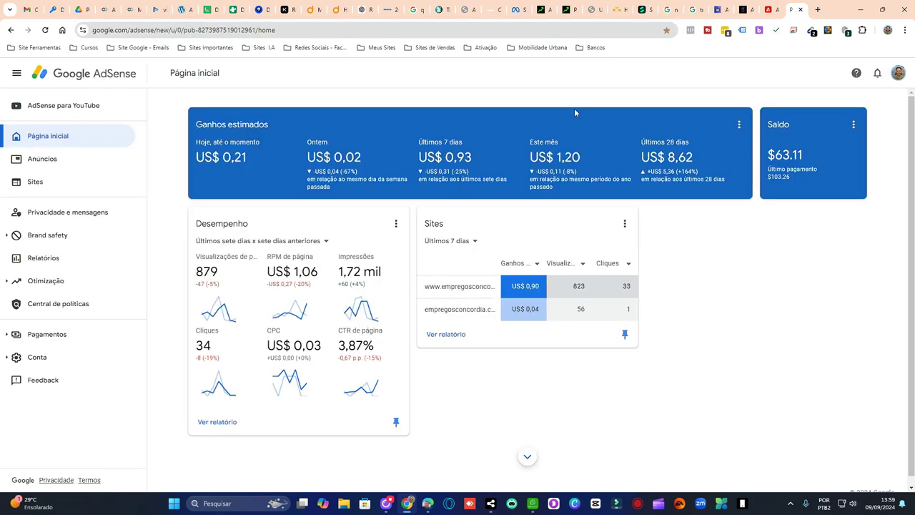
left_click(67, 183)
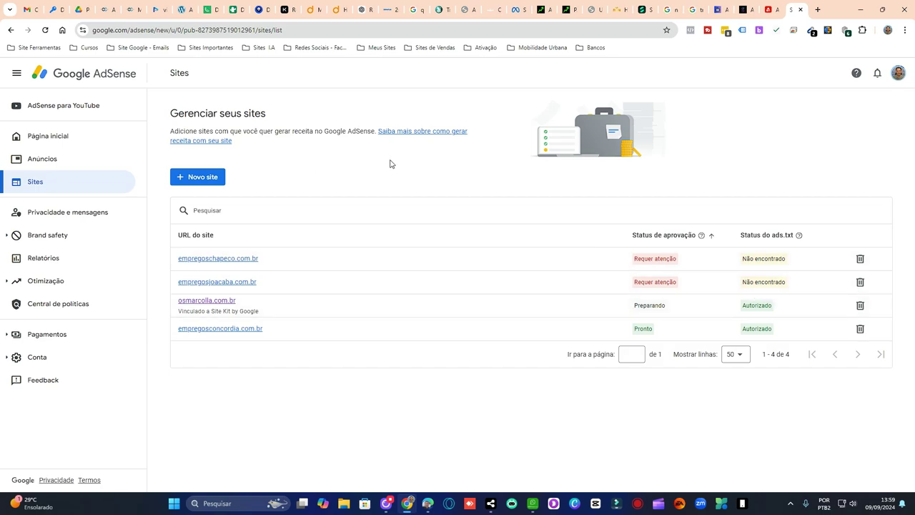
left_click(215, 180)
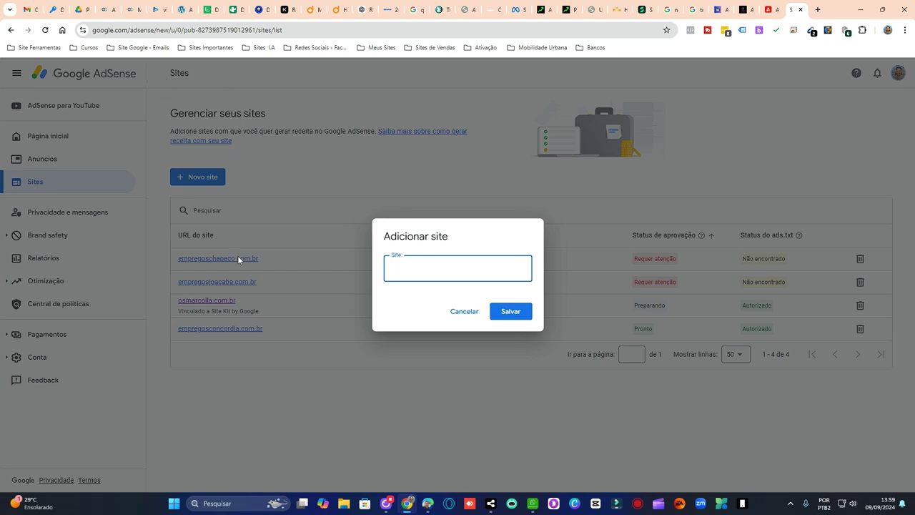
left_click(464, 311)
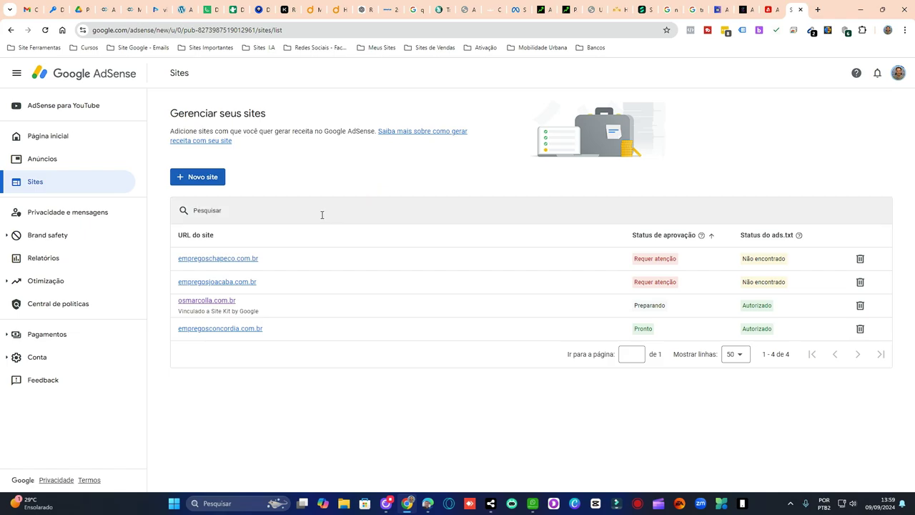
left_click(199, 177)
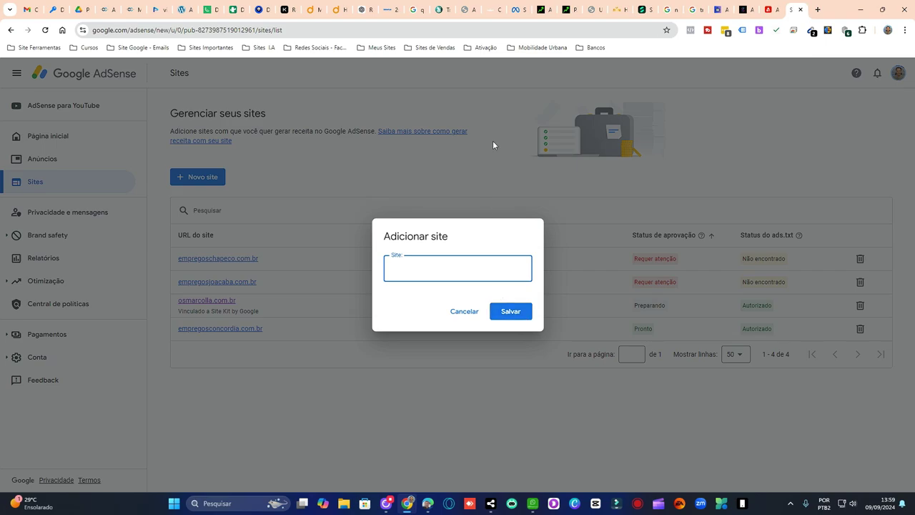
left_click(466, 312)
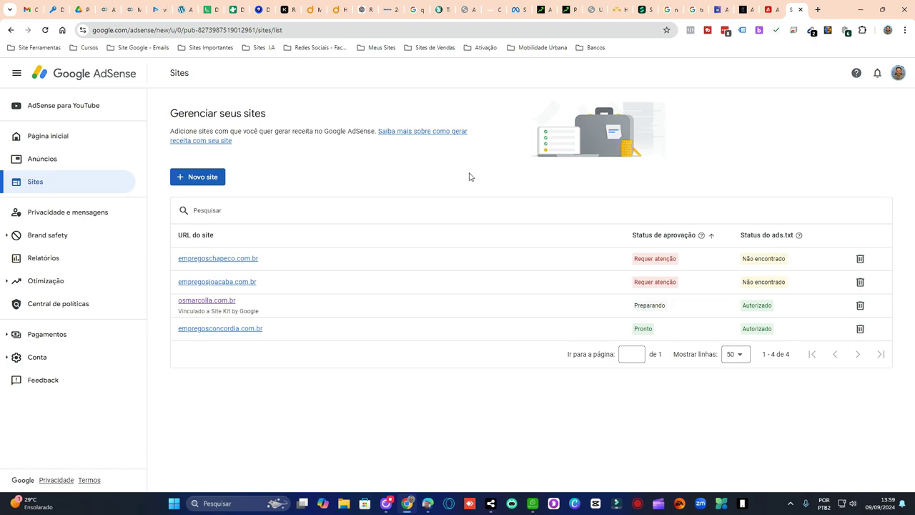
Step: Log in to the site's WordPress admin with the username and password, and decline saving the password in Kaspersky Password Manager
left_click(104, 11)
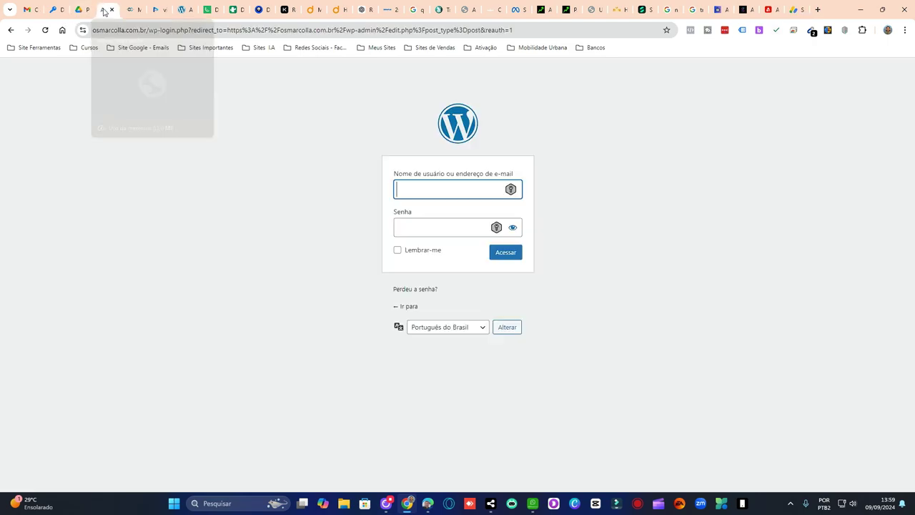
left_click(451, 189)
key("Return")
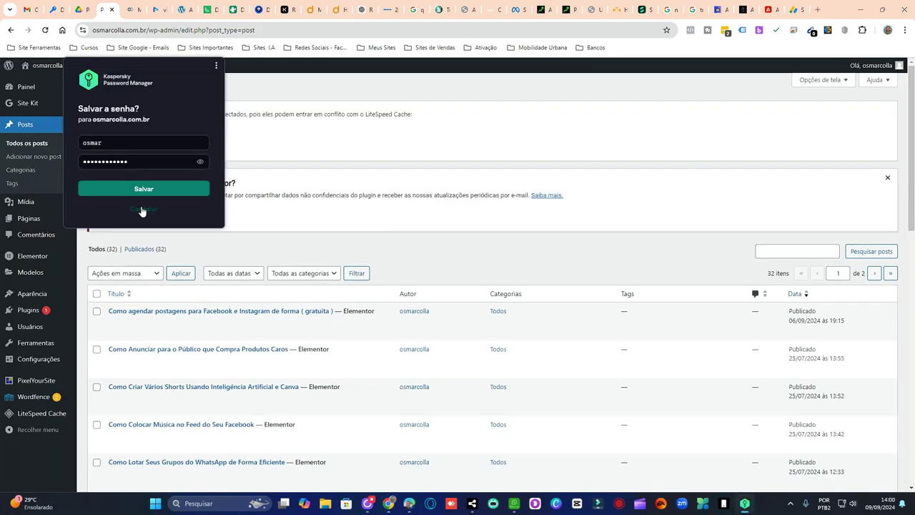
left_click(142, 210)
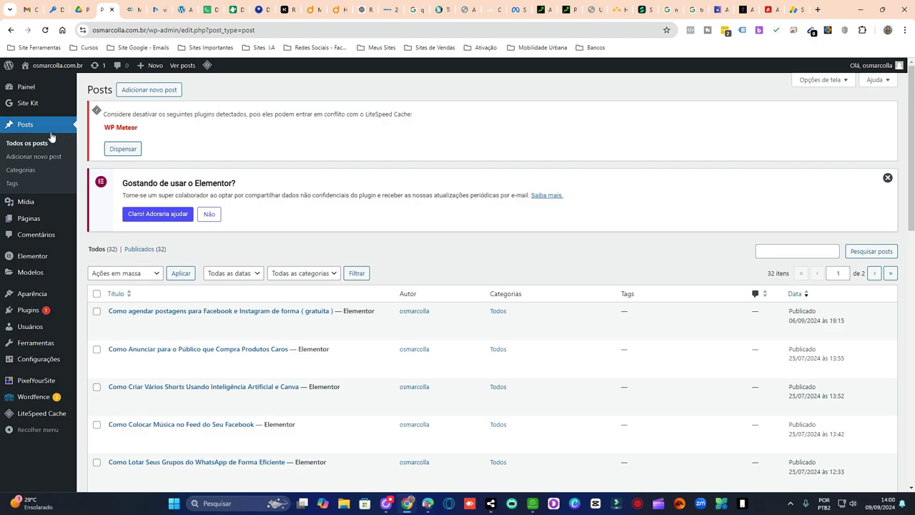
Step: Search the WordPress plugins available to install for "site kit"
mouse_move(32, 105)
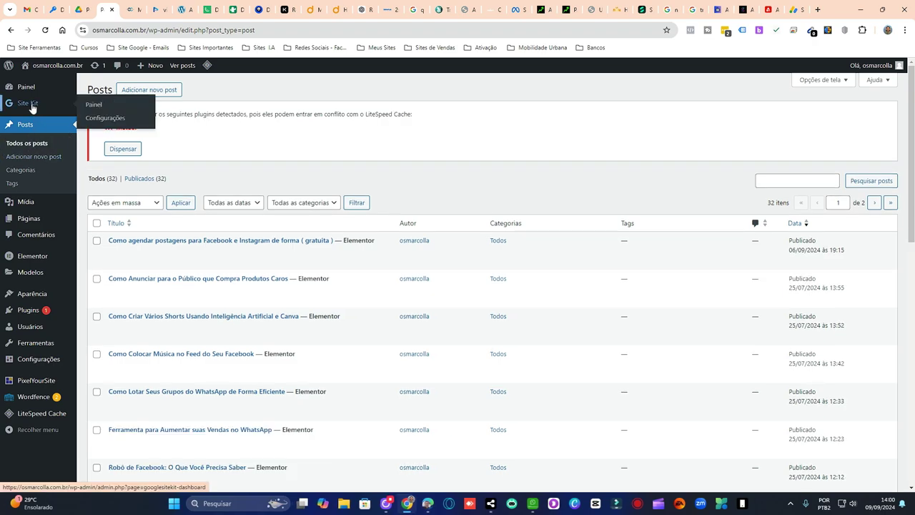
mouse_move(29, 311)
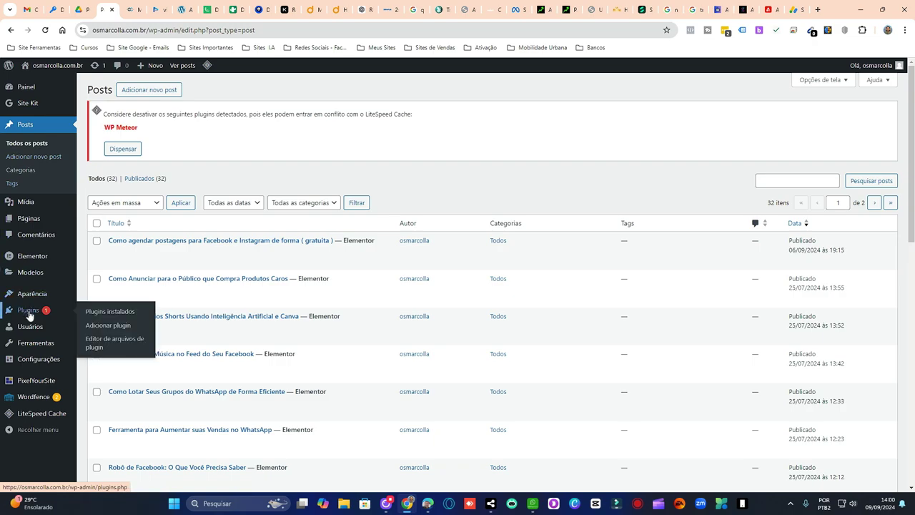
left_click(122, 326)
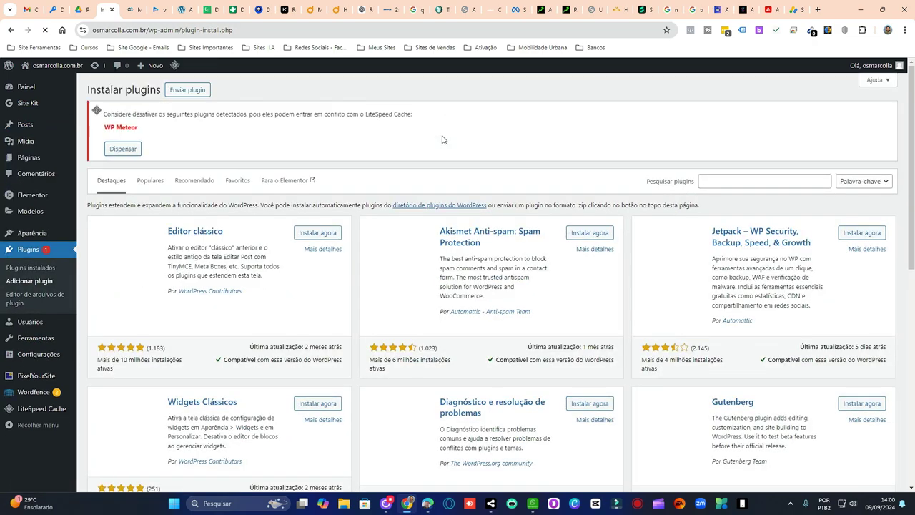
left_click(733, 181)
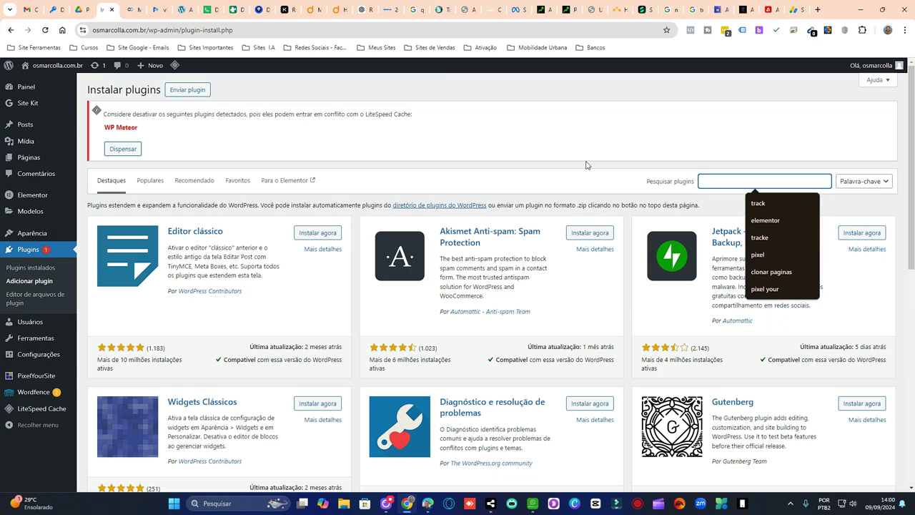
type("site kit")
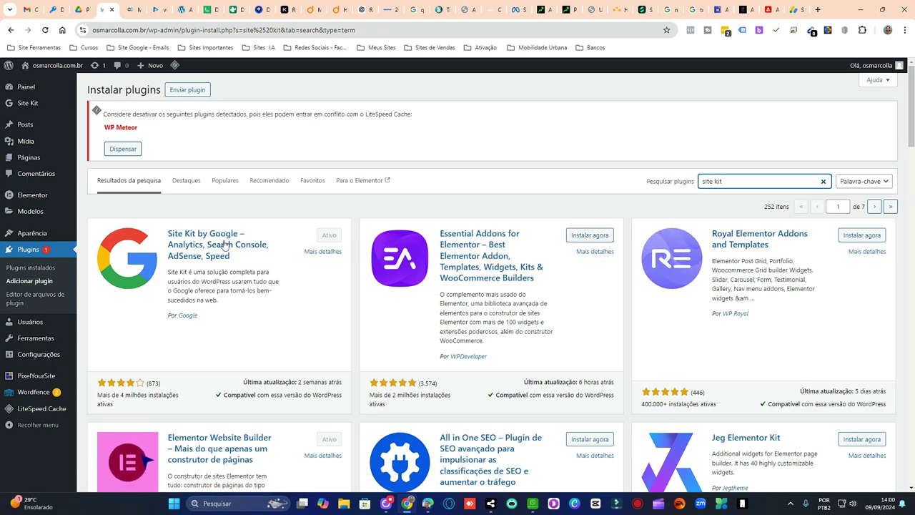
Step: Open the Site Kit dashboard and review its sections down to the AdSense connection under monetization
left_click(32, 103)
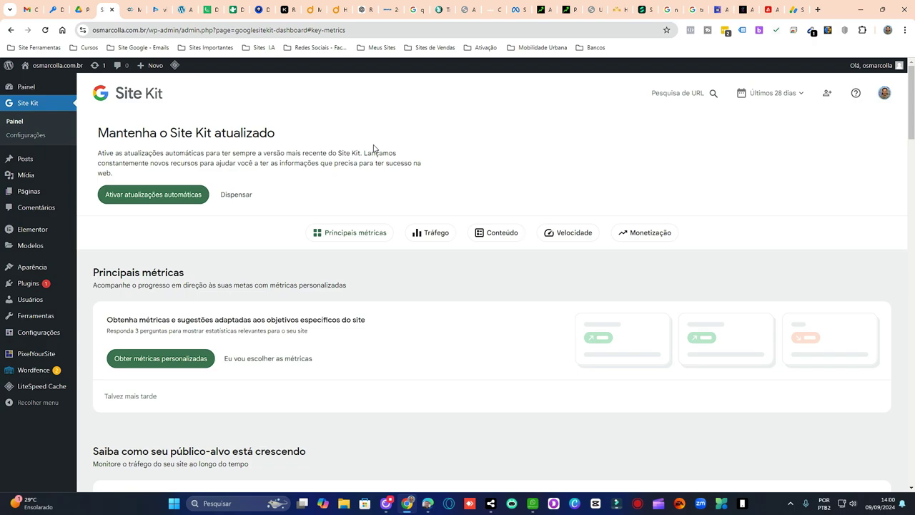
scroll(336, 152, "down", 8)
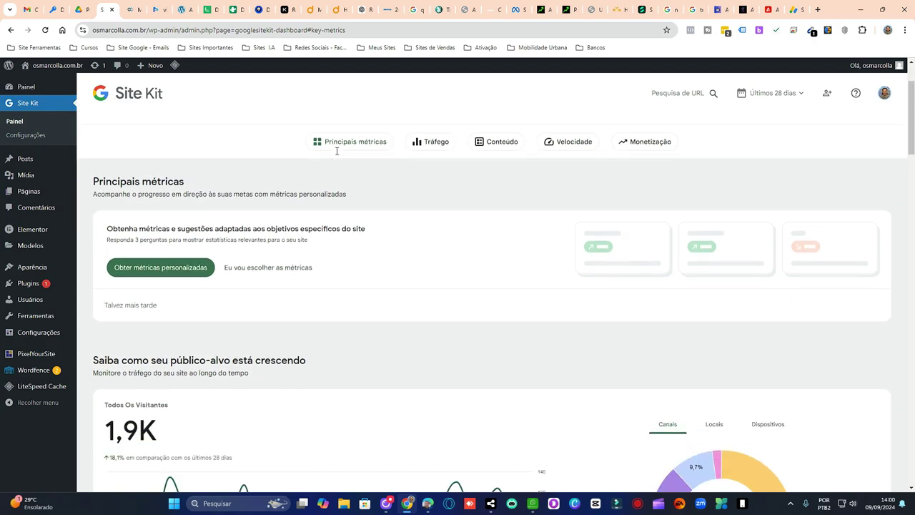
scroll(375, 183, "down", 10)
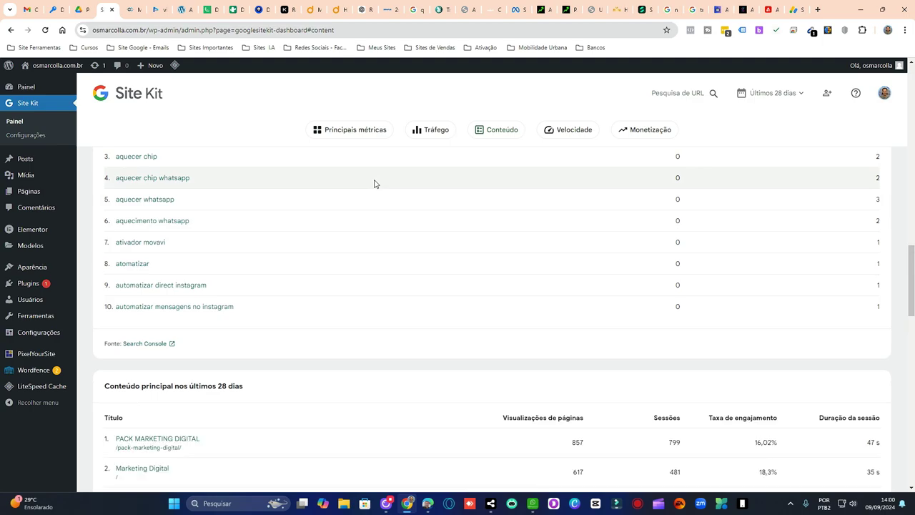
scroll(374, 184, "down", 10)
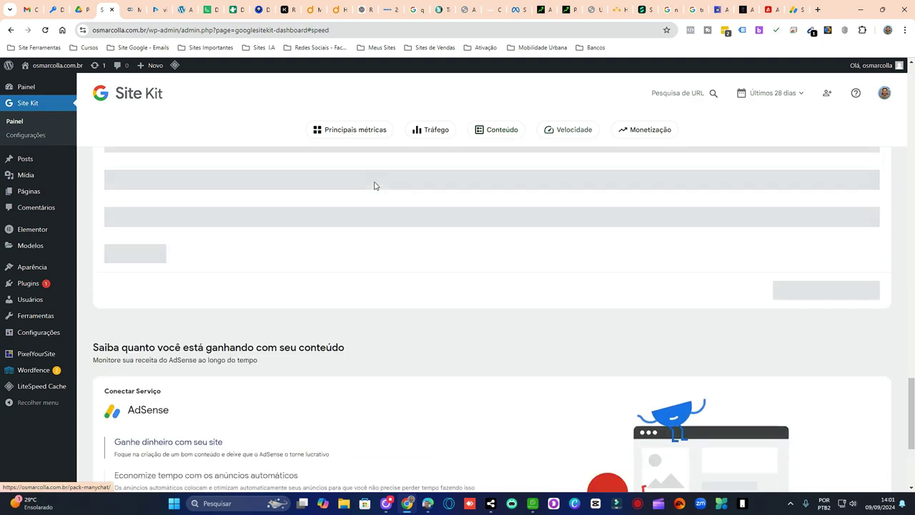
scroll(374, 184, "down", 3)
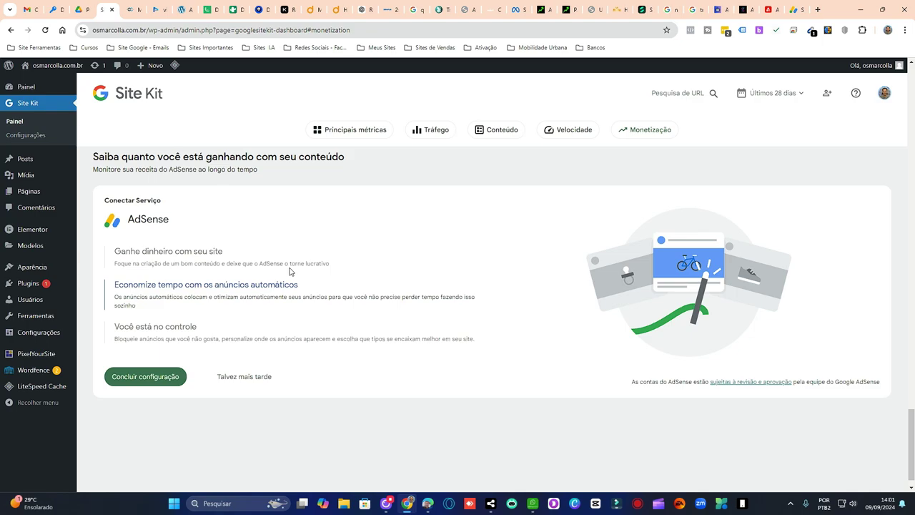
scroll(311, 286, "down", 1)
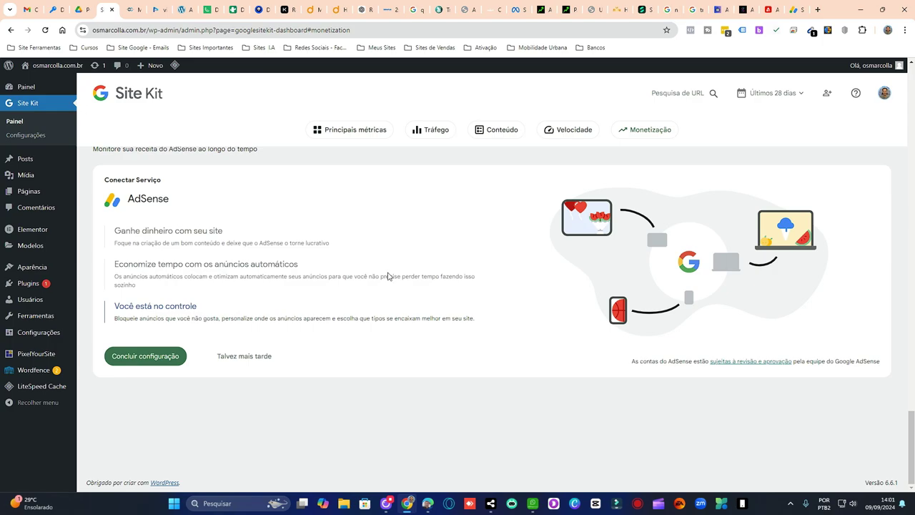
Step: Compare the AdSense site list and its approval statuses with the traffic and content data in the Site Kit dashboard
left_click(795, 10)
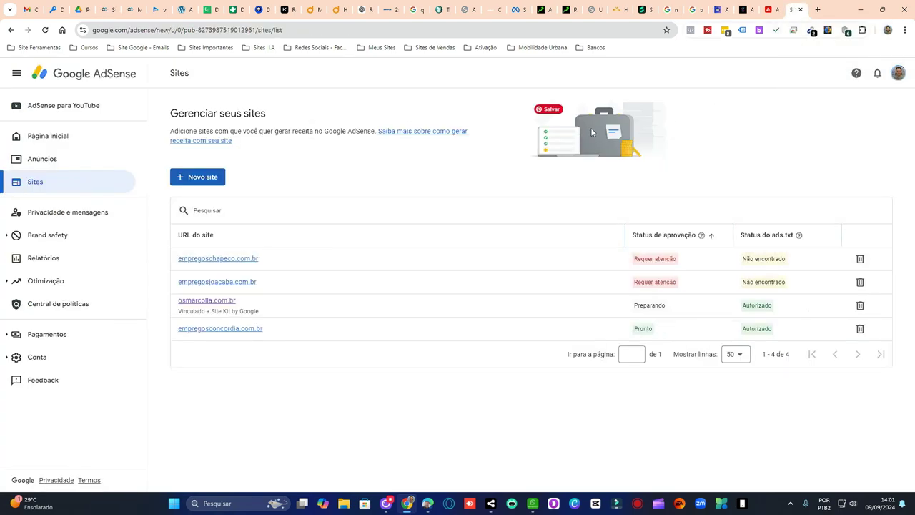
left_click(103, 10)
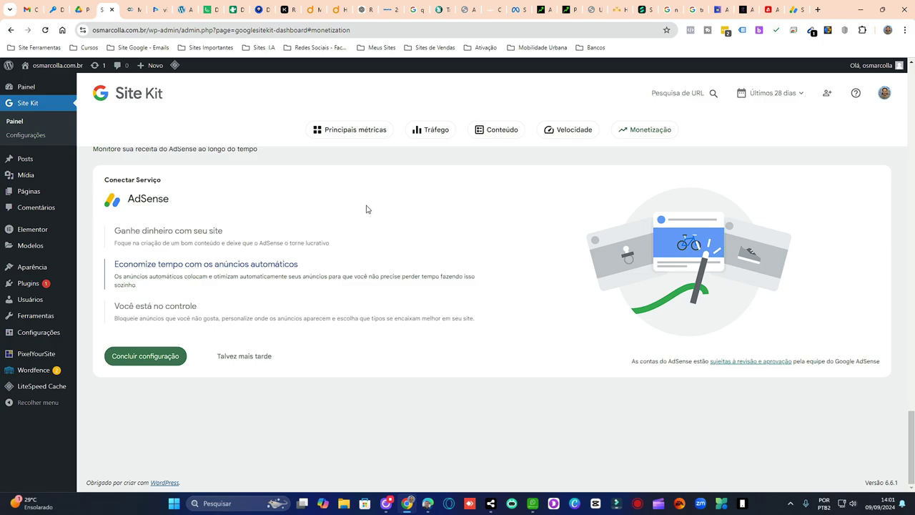
scroll(396, 213, "up", 2)
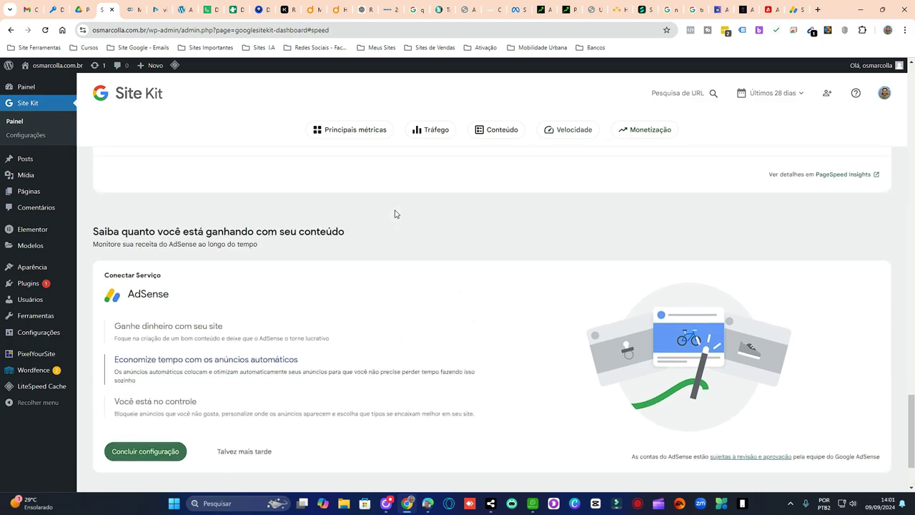
scroll(395, 214, "up", 6)
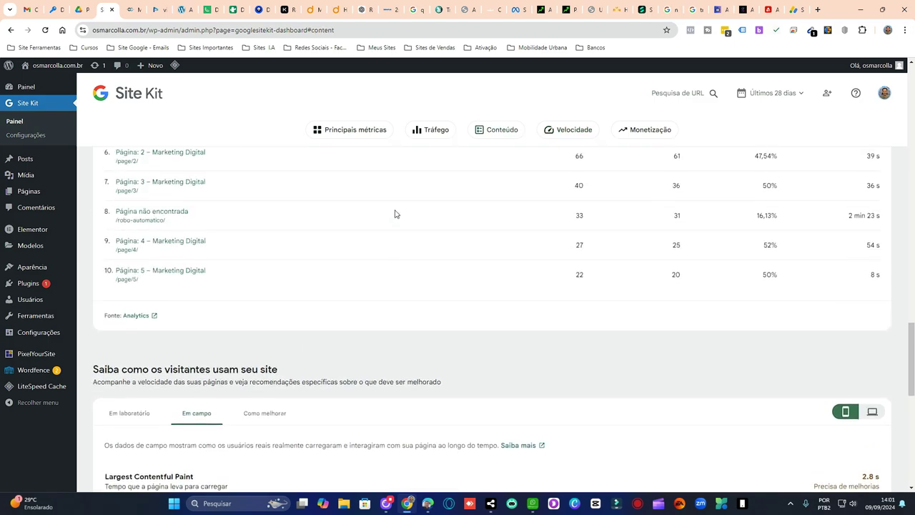
scroll(395, 214, "up", 6)
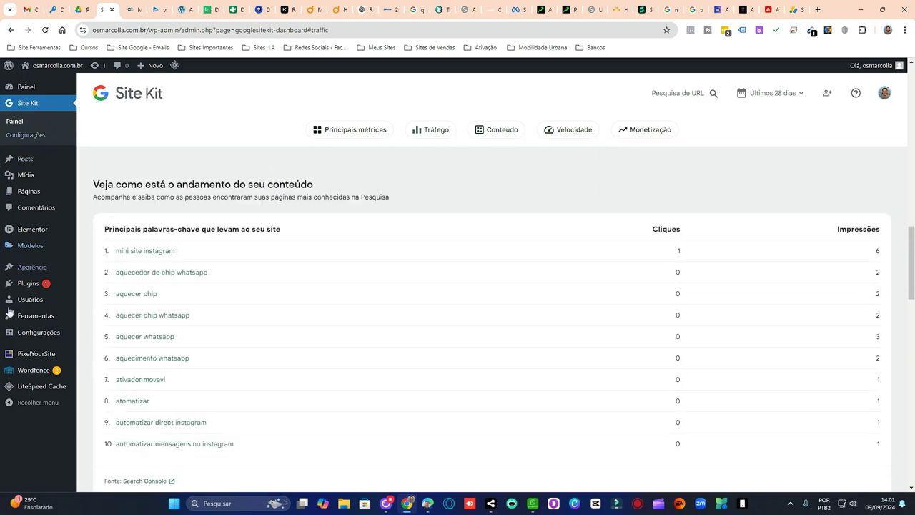
left_click(795, 9)
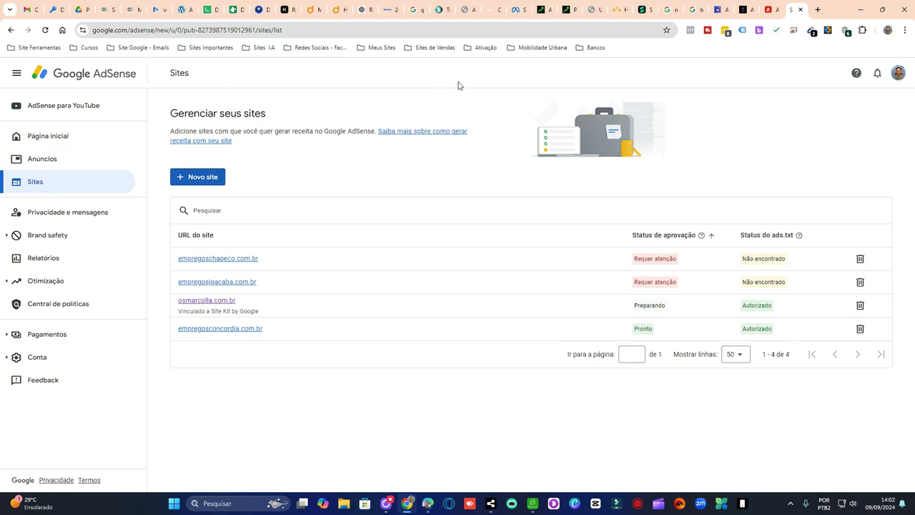
left_click(105, 10)
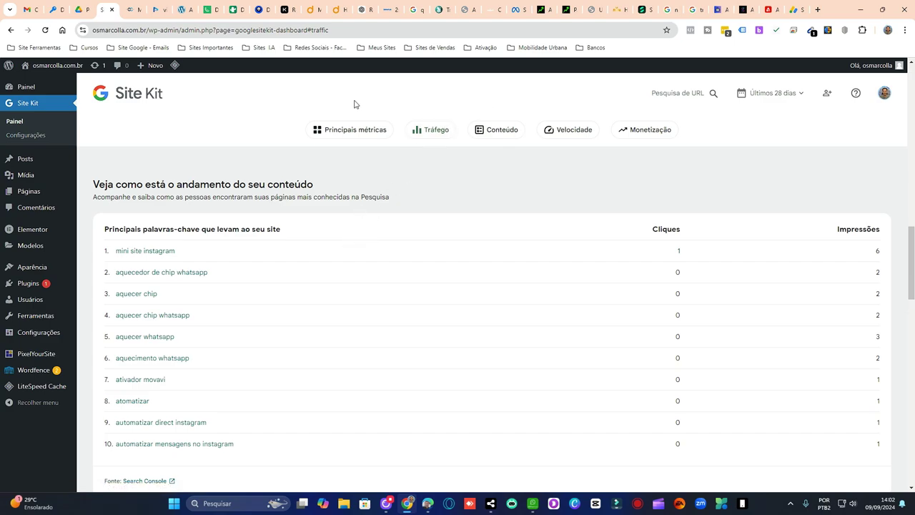
left_click(794, 9)
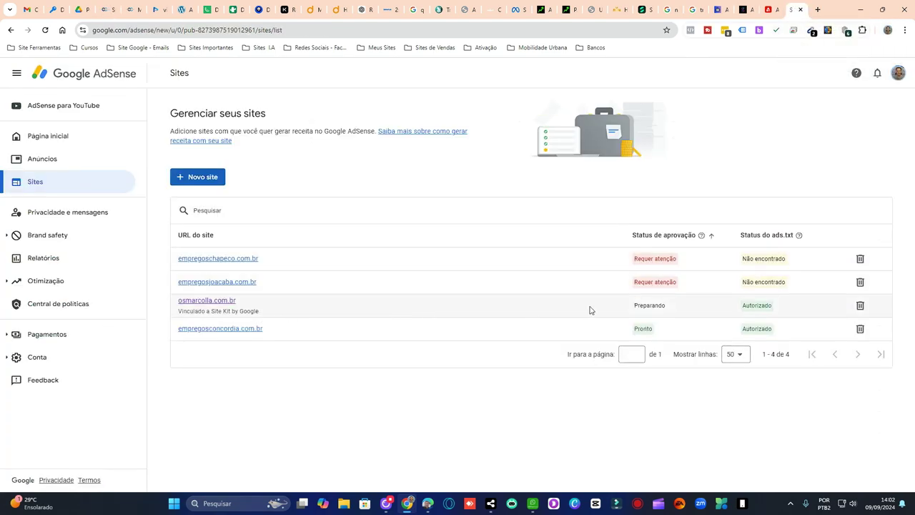